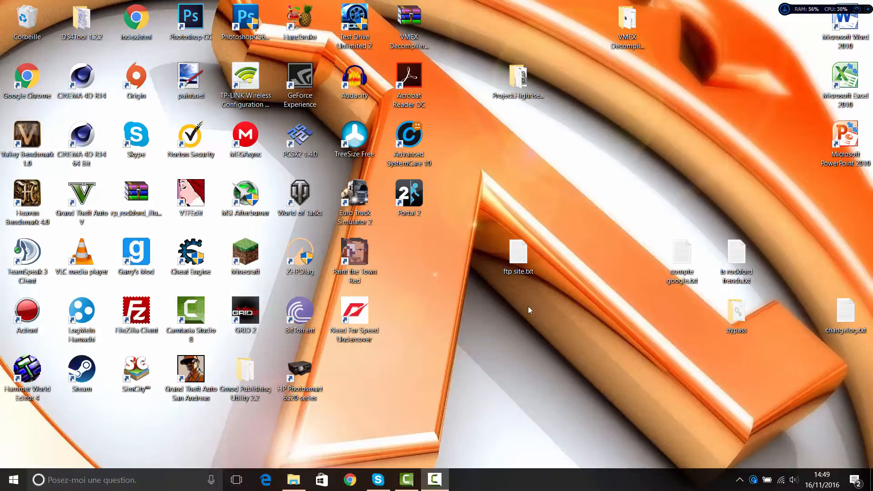
click(367, 318)
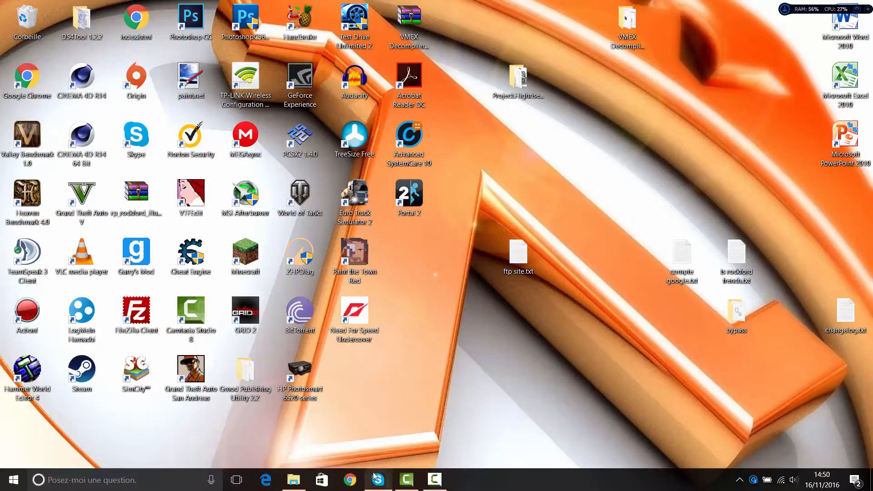
mouse_move(375, 481)
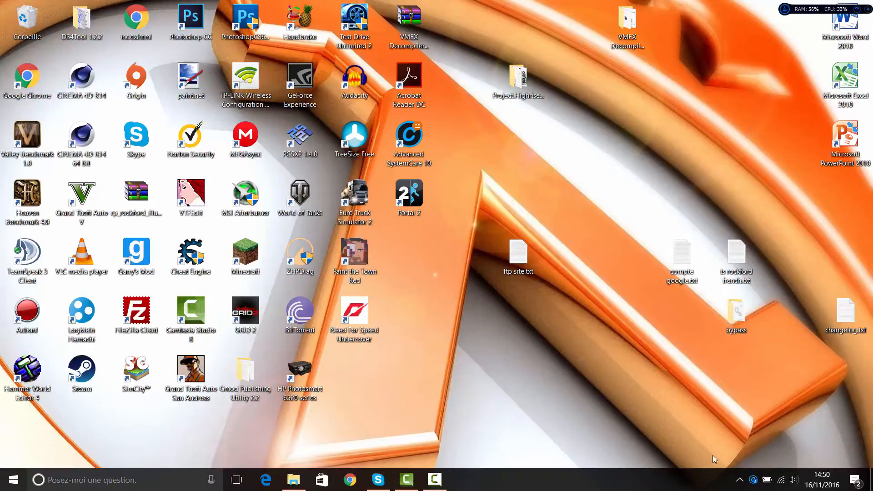
- Check the progress of the Need For Speed Undercover archive upload in MEGAsync, and dismiss its window
click(739, 480)
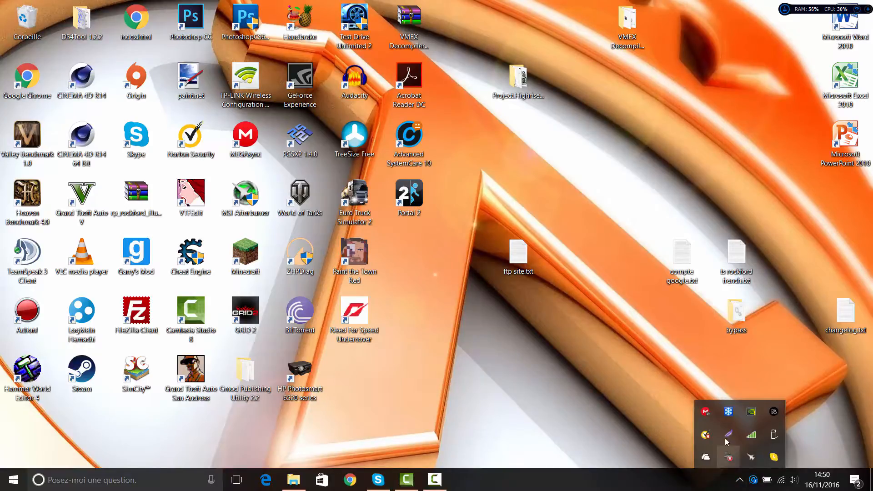
click(705, 412)
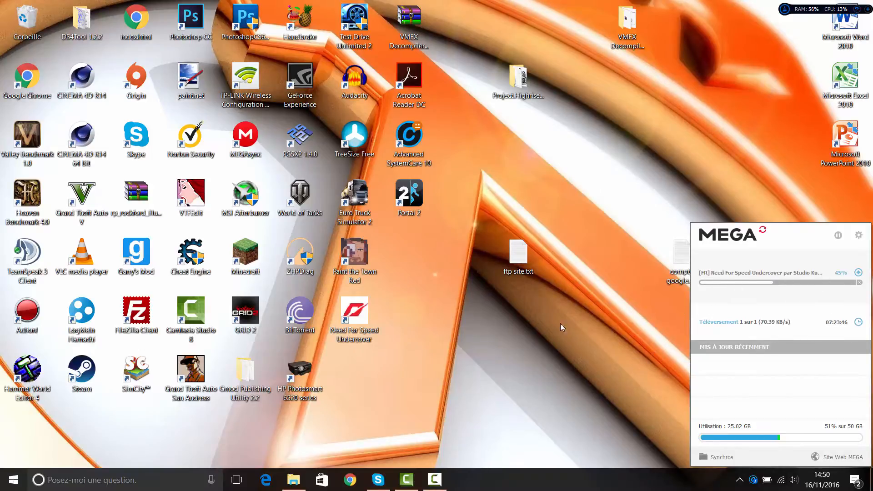
click(473, 337)
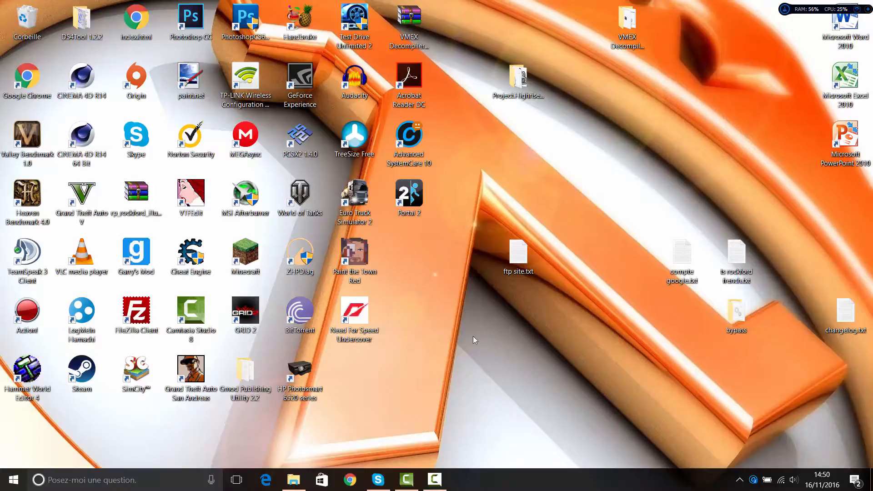
- Bring up the Need For Speed Undercover output folder window, select its RAR archive, and move the window fully into view
click(293, 480)
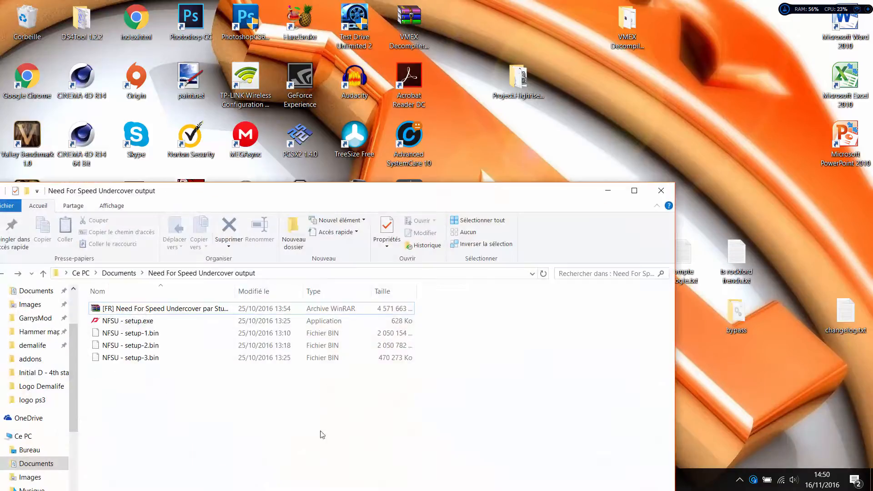
click(185, 310)
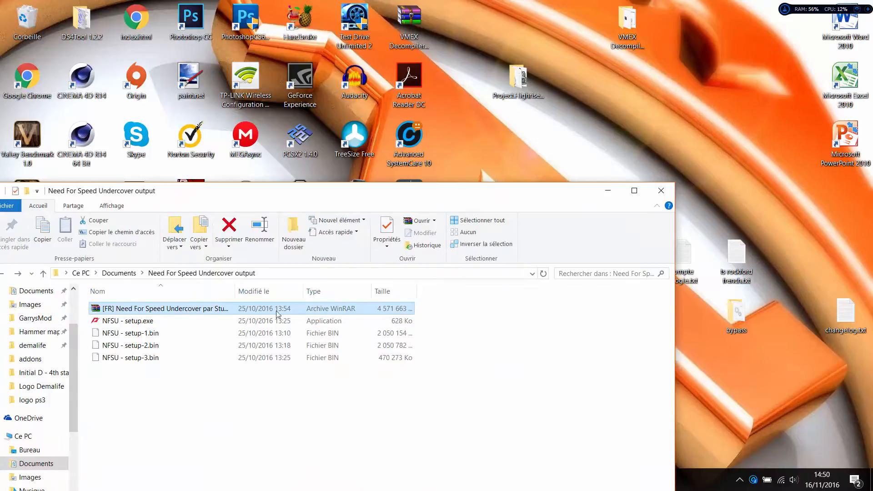
drag(370, 192, 381, 89)
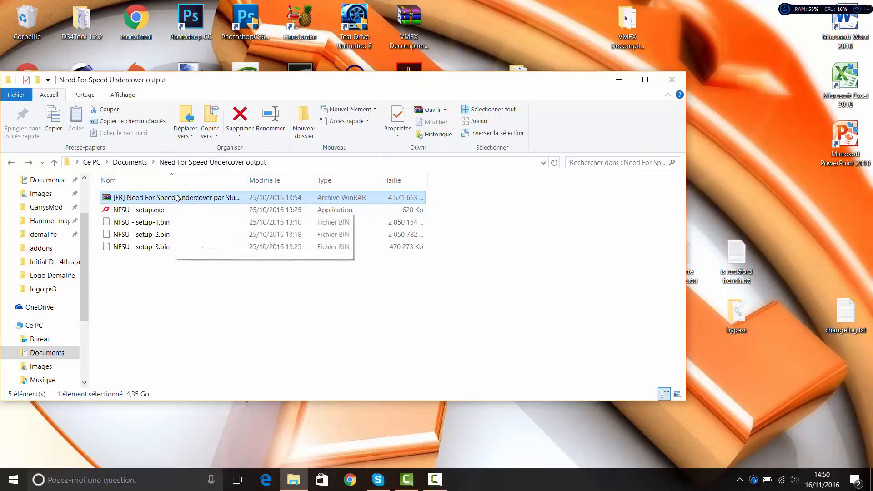
- Examine the setup files and the comment inside the Need For Speed Undercover RAR archive, and close the archive
double_click(142, 199)
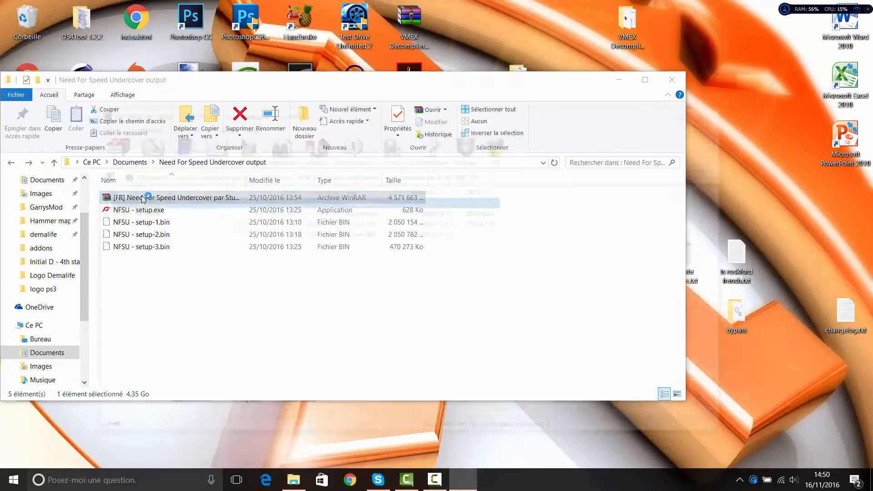
drag(255, 116, 340, 100)
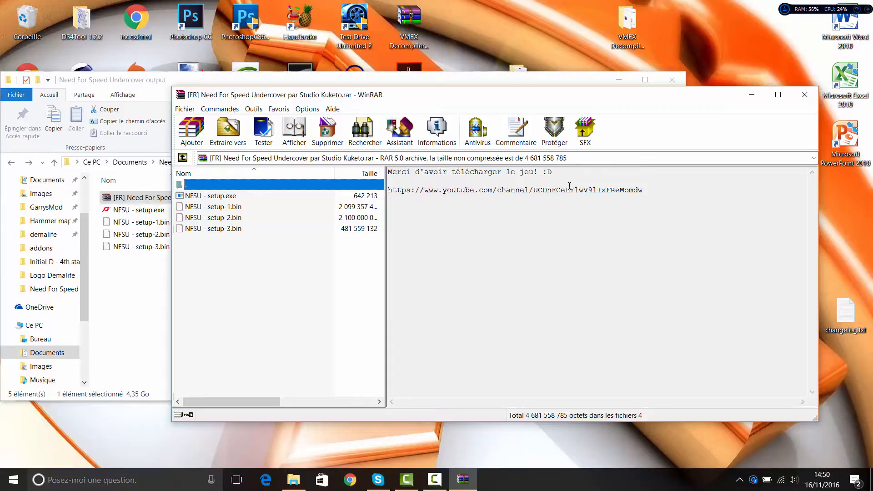
drag(644, 190, 388, 171)
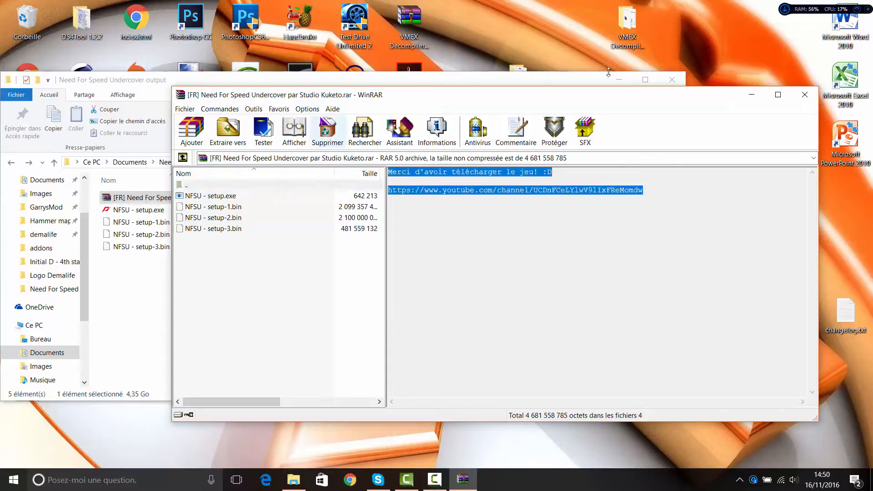
click(805, 93)
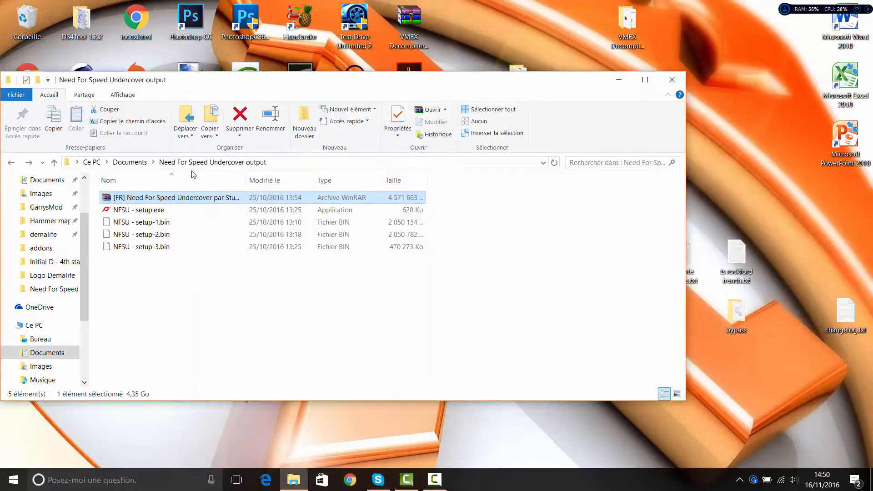
- Launch NFSU - setup.exe, accept the terms of the licence agreement, and continue to the password page
double_click(148, 212)
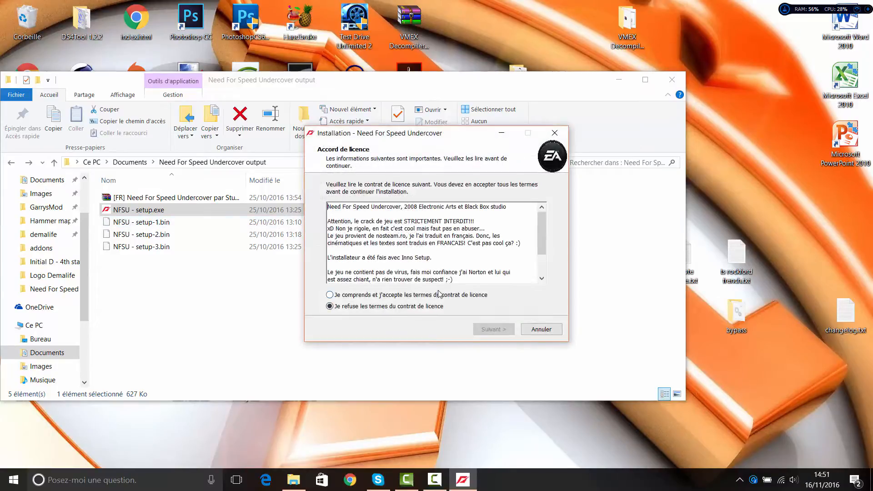
click(443, 296)
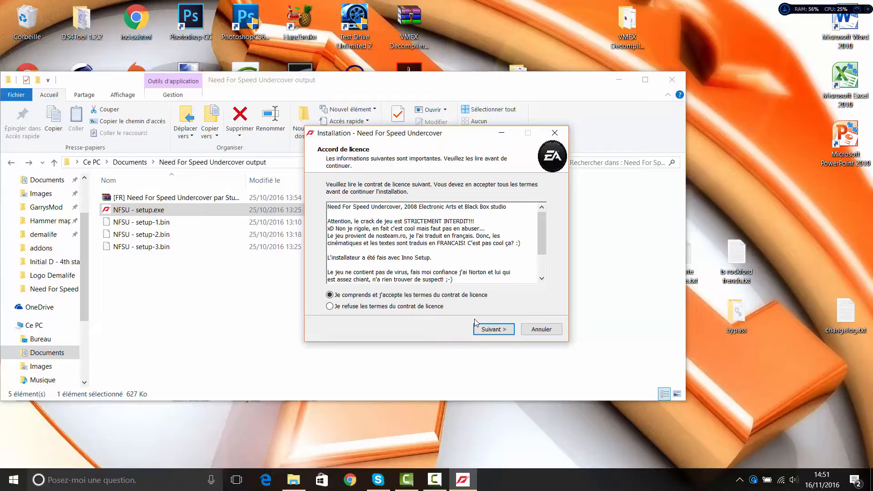
click(739, 480)
drag(410, 132, 369, 115)
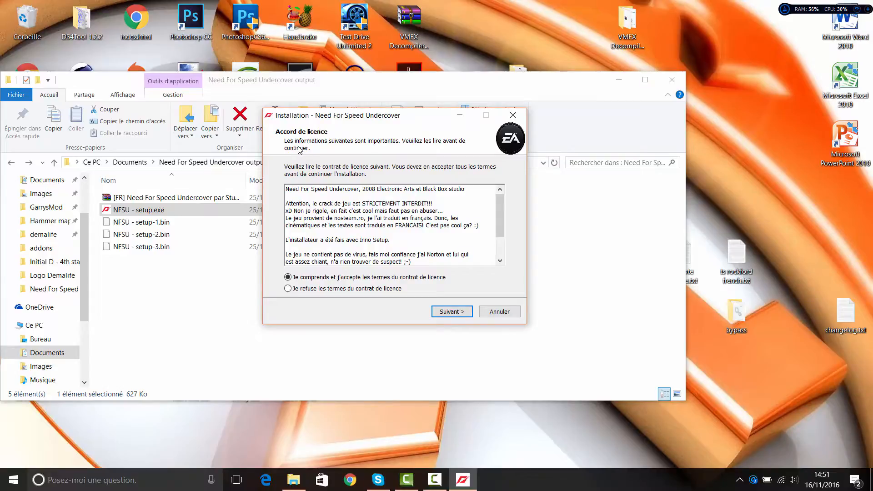
click(306, 290)
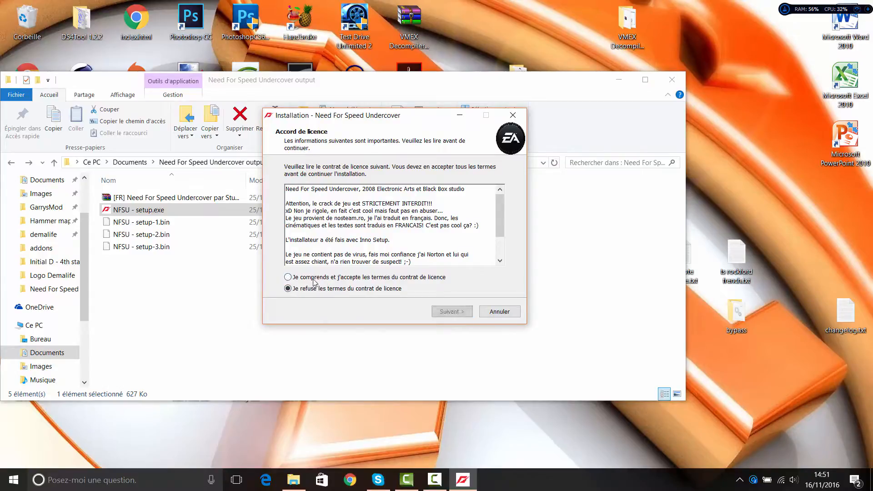
click(313, 278)
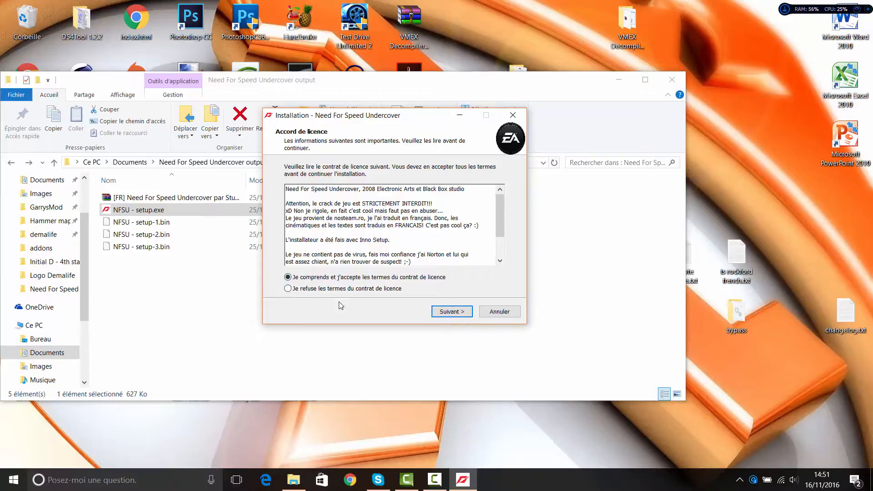
scroll(450, 213, down, 2)
scroll(347, 212, up, 2)
mouse_move(341, 212)
mouse_down()
mouse_move(471, 252)
mouse_move(346, 198)
mouse_up()
click(352, 217)
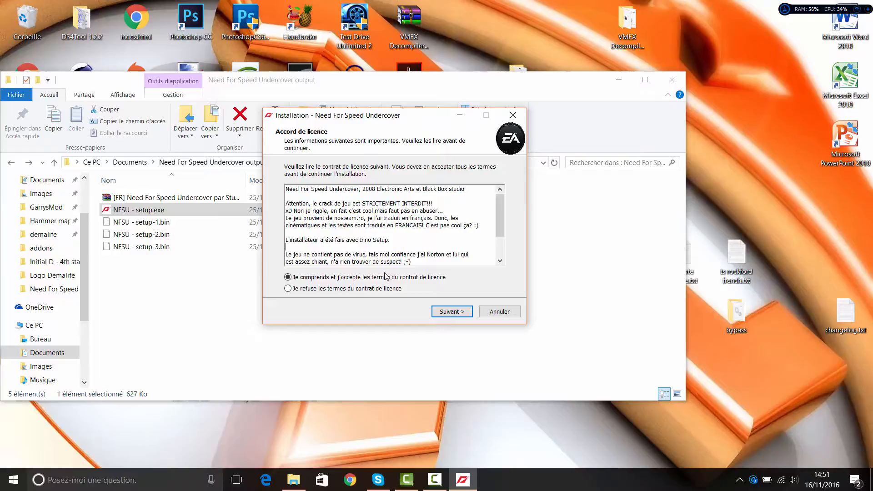
click(434, 311)
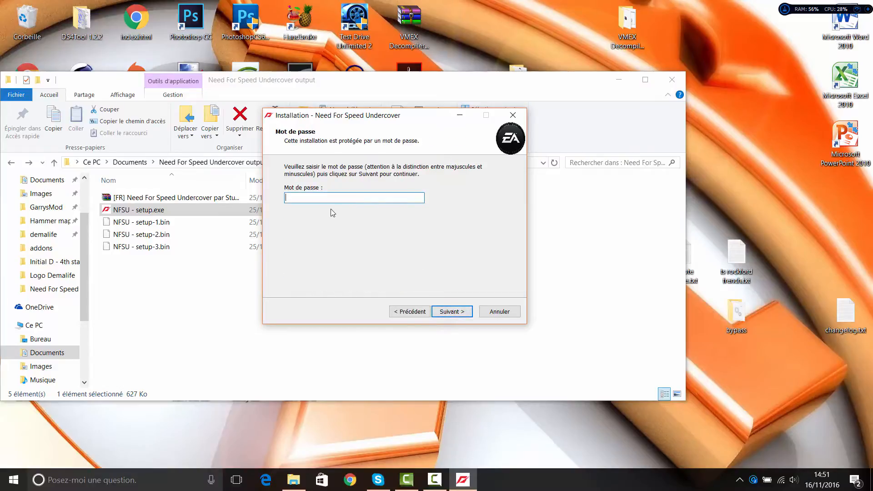
- Enter the installation password and continue to the destination folder page
key(Caps_Lock)
text(••••••)
key(BackSpace)
key(BackSpace)
key(BackSpace)
key(BackSpace)
key(BackSpace)
key(BackSpace)
key(Caps_Lock)
text(•••••••••••)
key(Return)
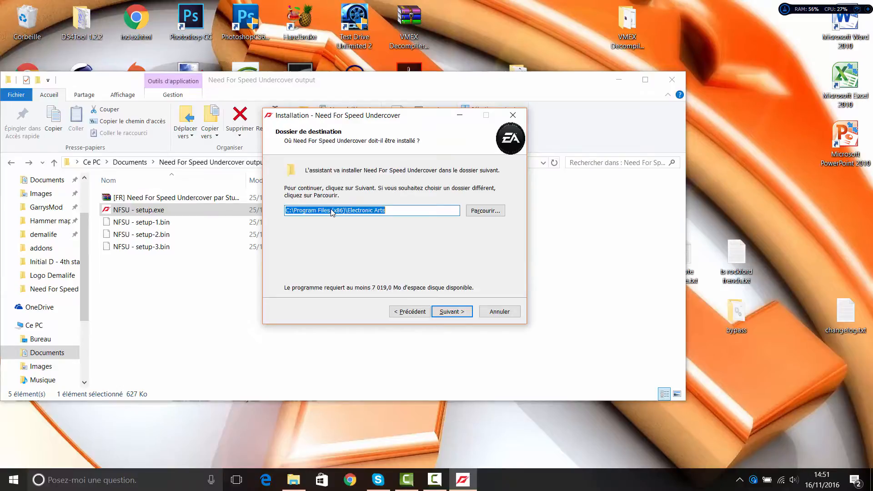
- Set the destination folder to C:\Program Files (x86)\Electronic Arts\n and continue to the Start menu folder page
drag(380, 117, 377, 168)
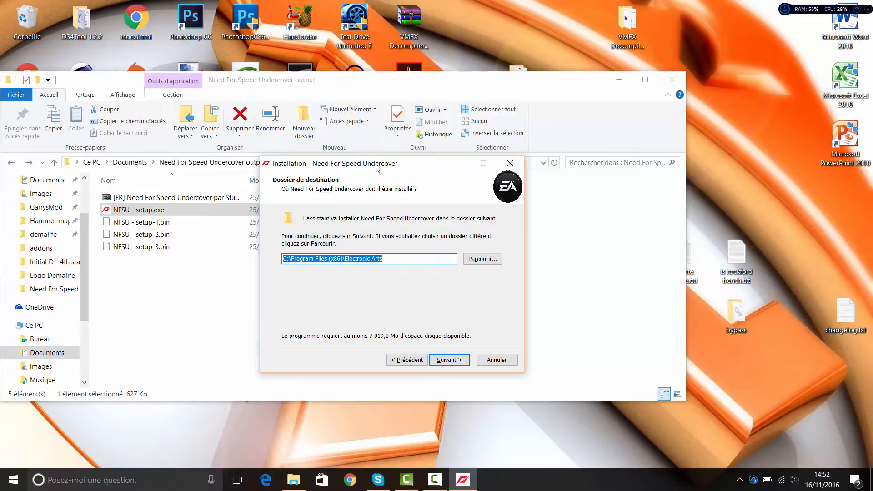
drag(377, 168, 358, 134)
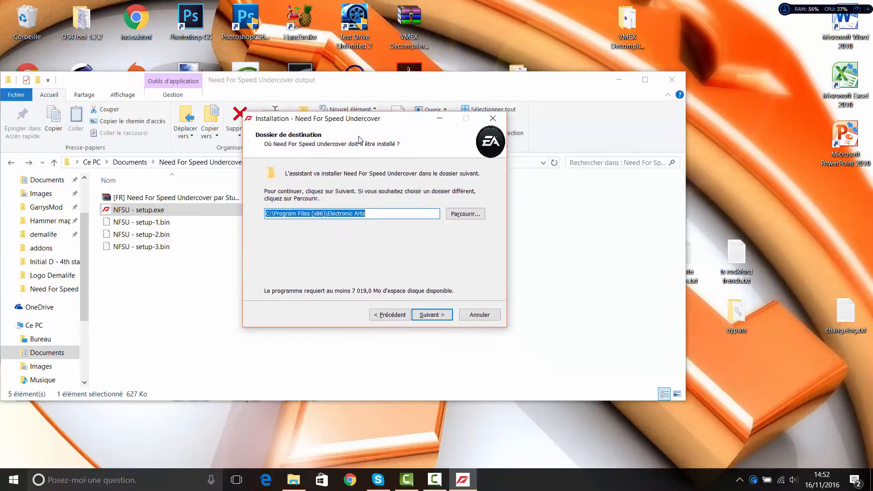
click(377, 212)
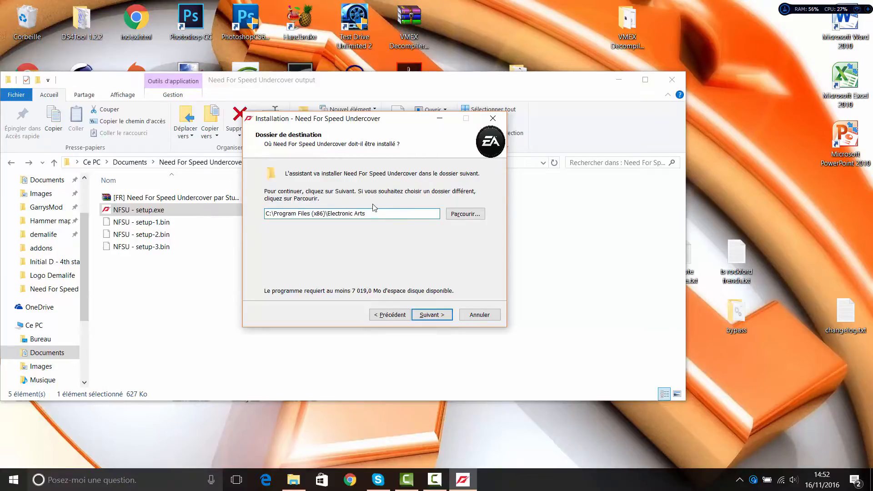
text(\n)
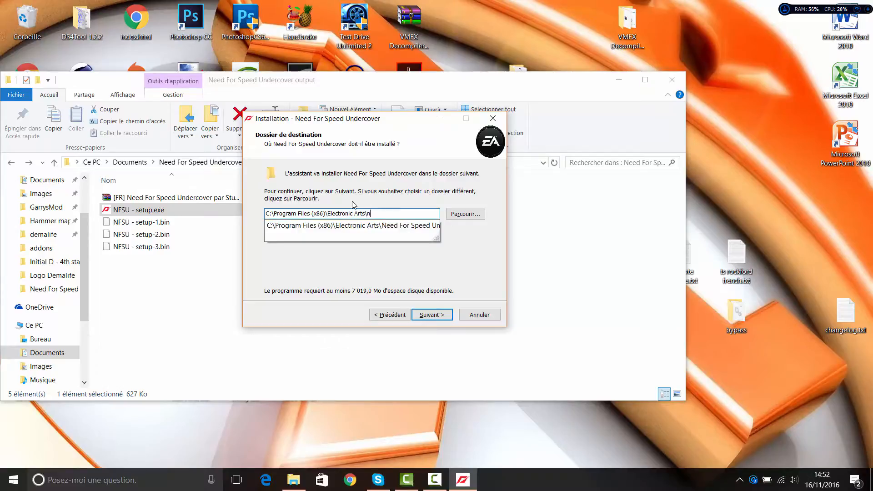
drag(384, 126, 323, 120)
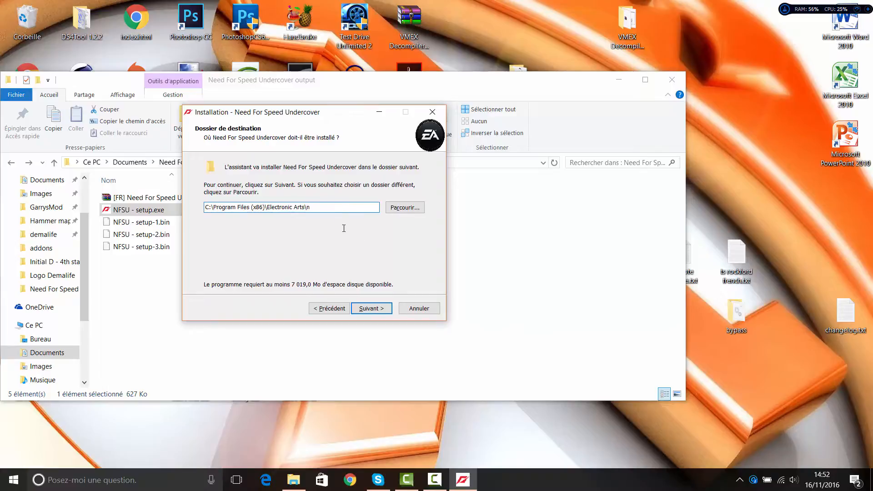
click(380, 308)
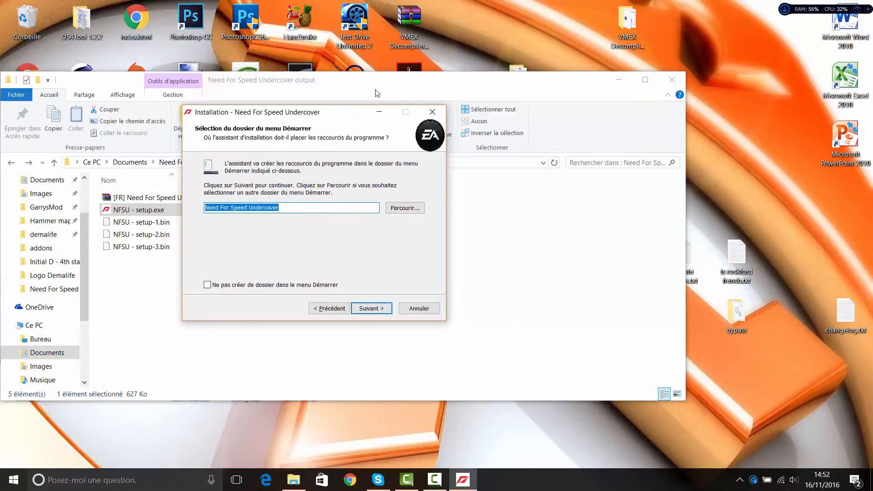
- Return to the destination folder page, cancel and quit the installation, and minimize the folder window
drag(333, 116, 353, 99)
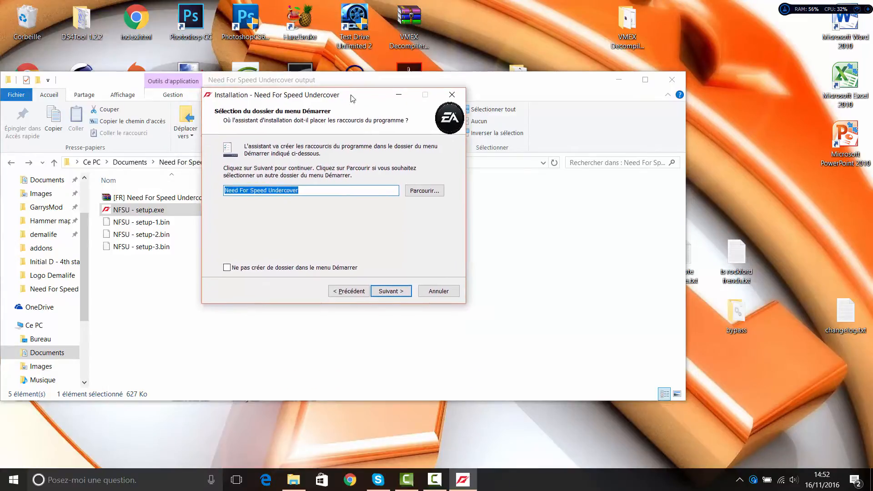
click(349, 291)
click(439, 290)
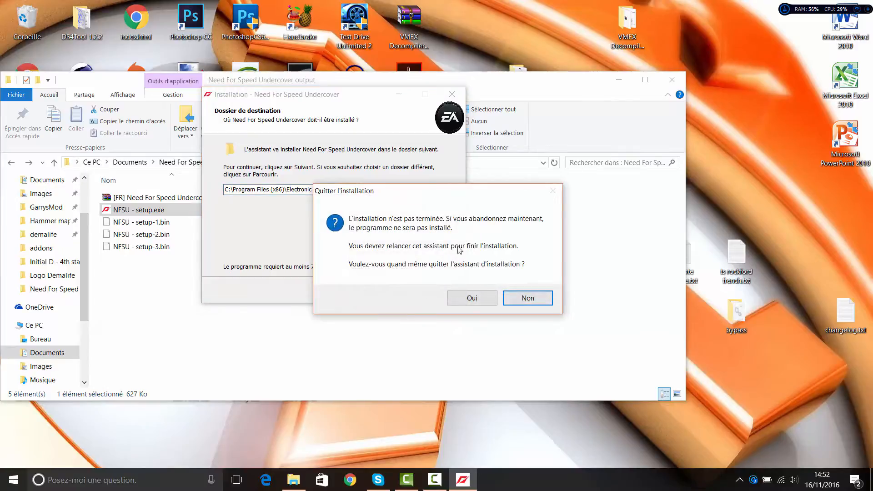
click(465, 308)
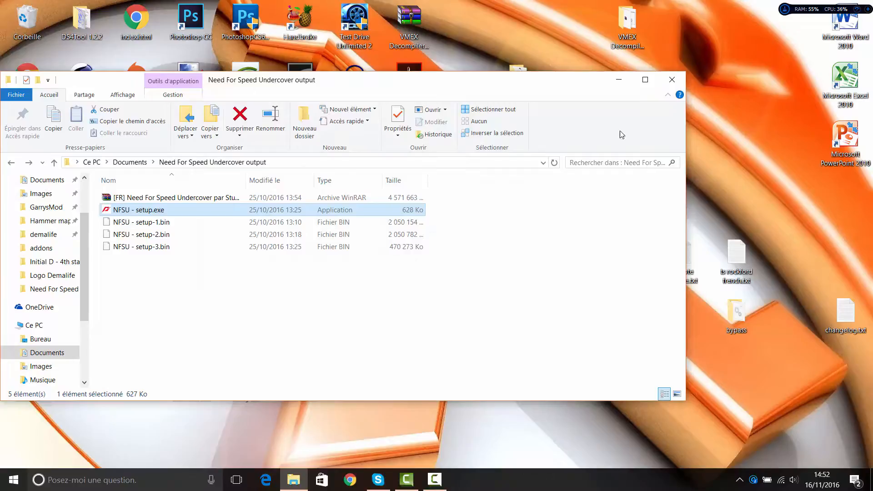
click(617, 80)
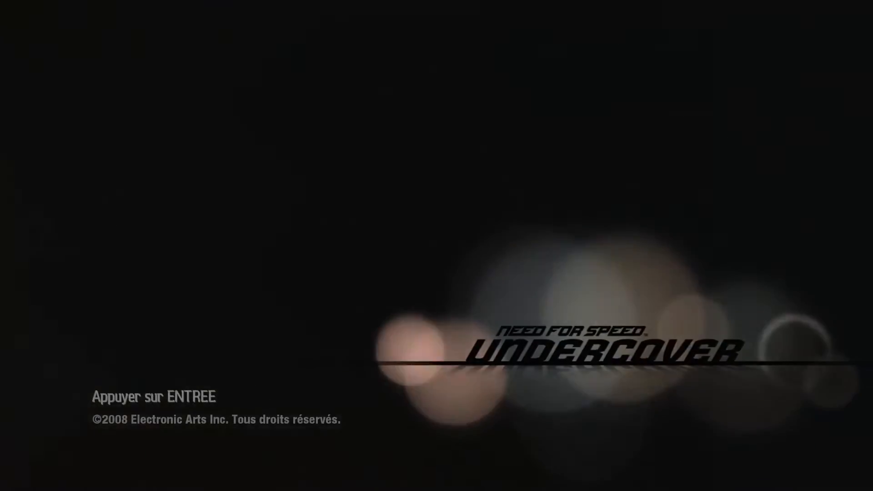
- Proceed from the Need for Speed Undercover title screen to the save selection and highlight the tuto save
key(Return)
key(Down)
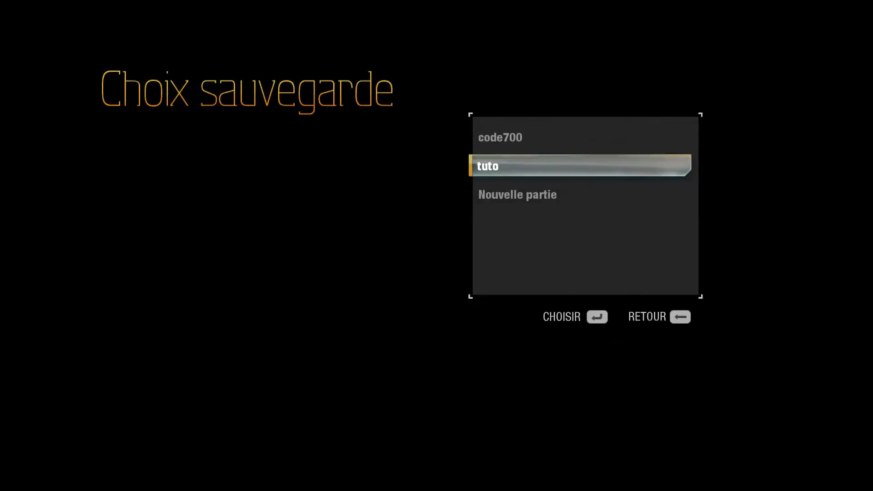
key(Down)
key(Up)
key(Down)
key(Up)
key(Down)
key(Up)
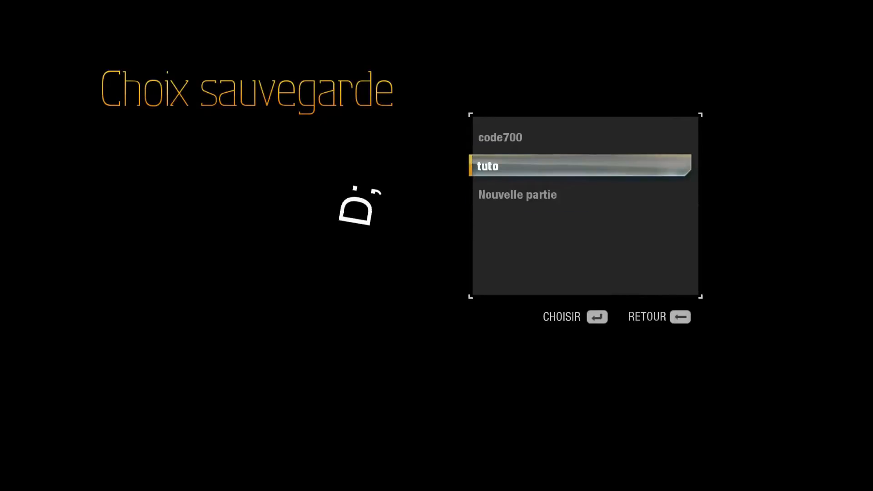
key(Down)
key(Up)
key(Down)
key(Up)
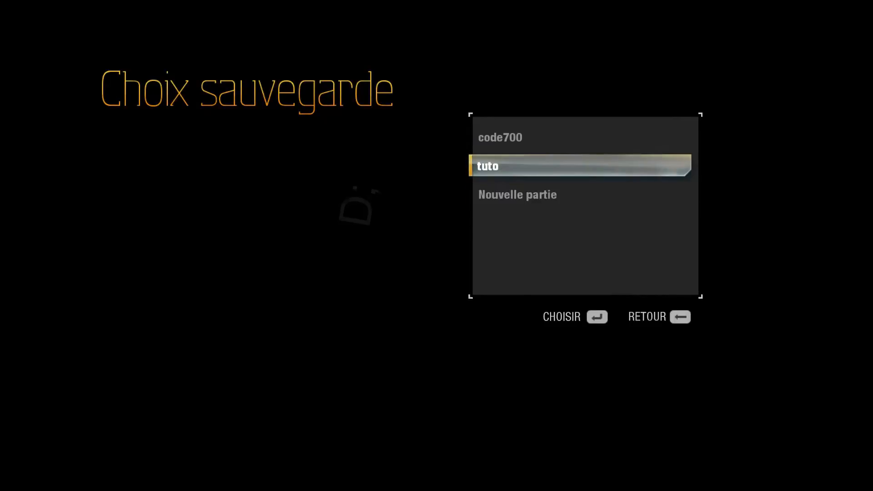
- Create a new game save named tuto2
key(Down)
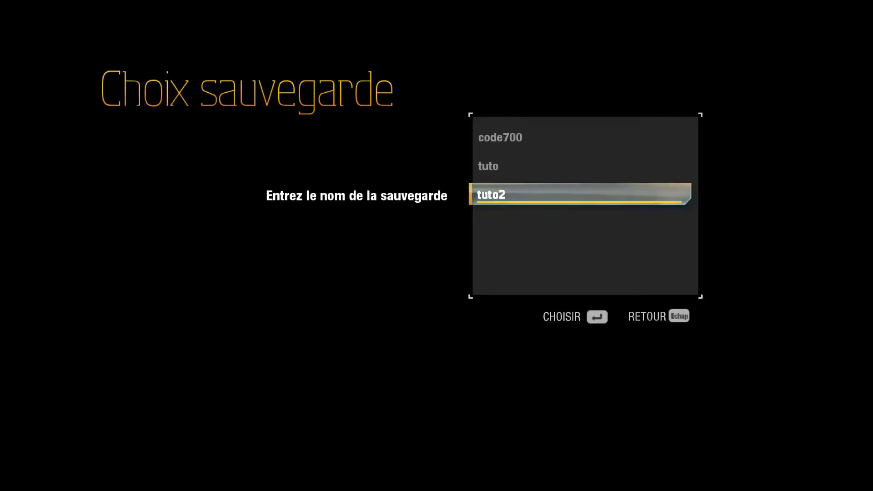
key(Return)
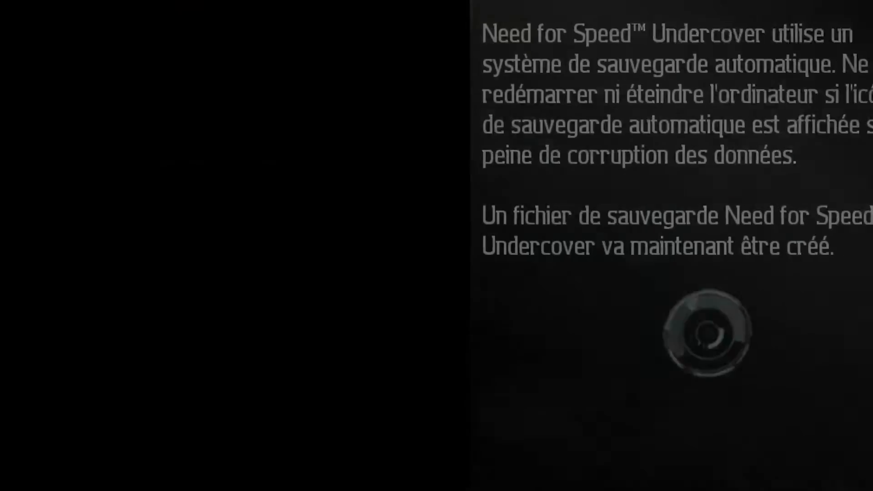